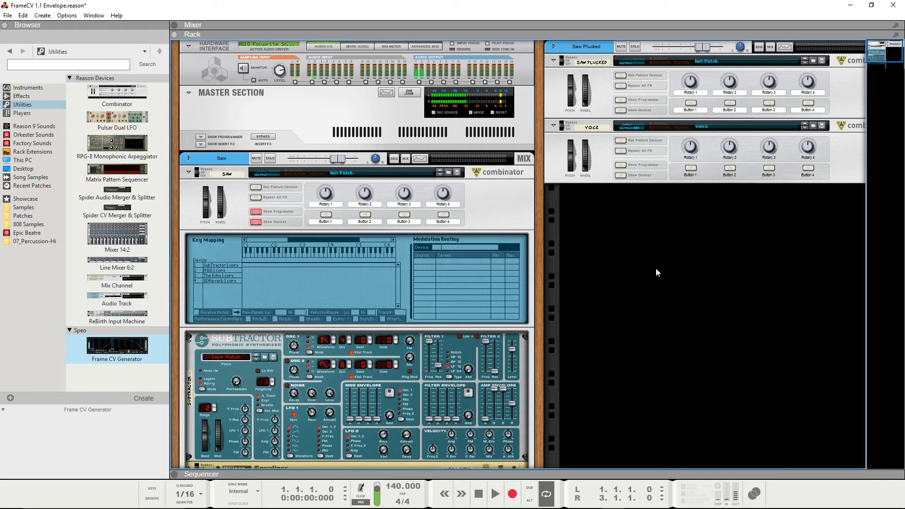
- Show the sequencer, play the Saw clip, and return the playhead to the start of bar 1
key("F7")
key("space")
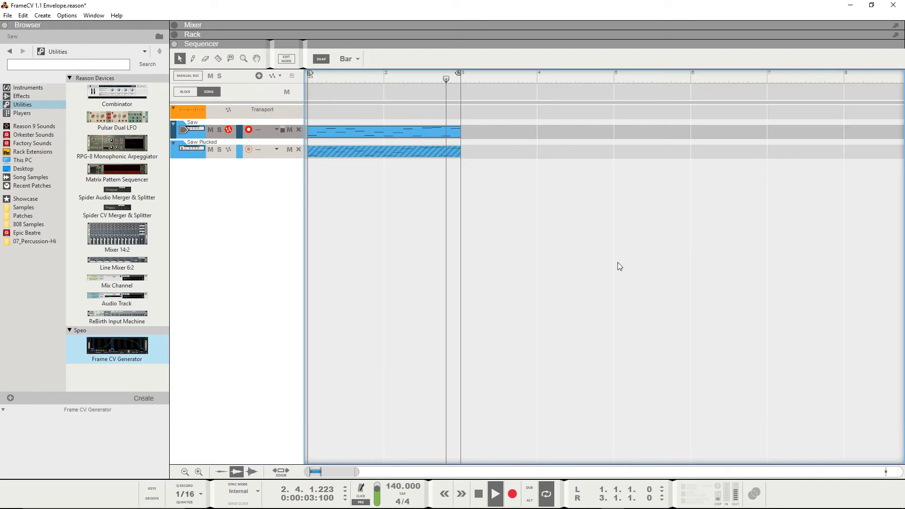
key("space")
left_click(309, 76)
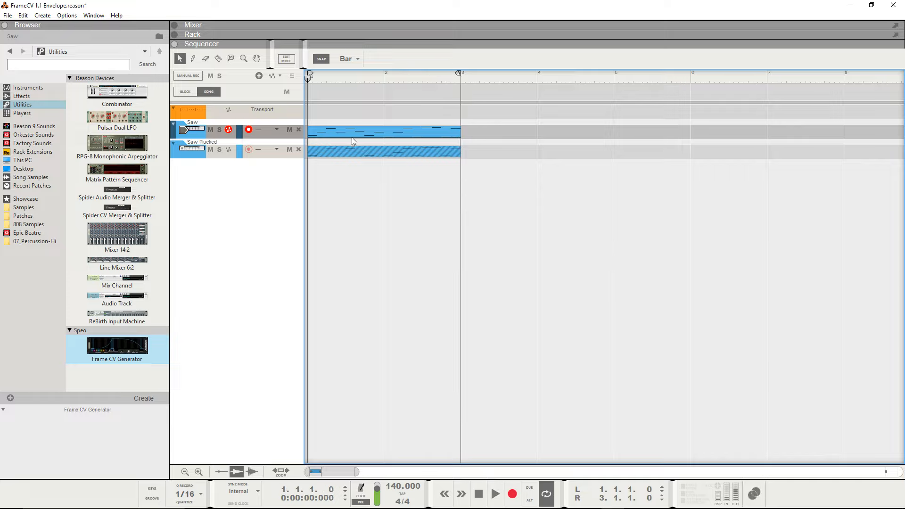
- Mute the Saw clip, unmute the Saw Plucked clip, and audition it from the start
key("t")
left_click(376, 134)
left_click(372, 149)
key("w")
key("space")
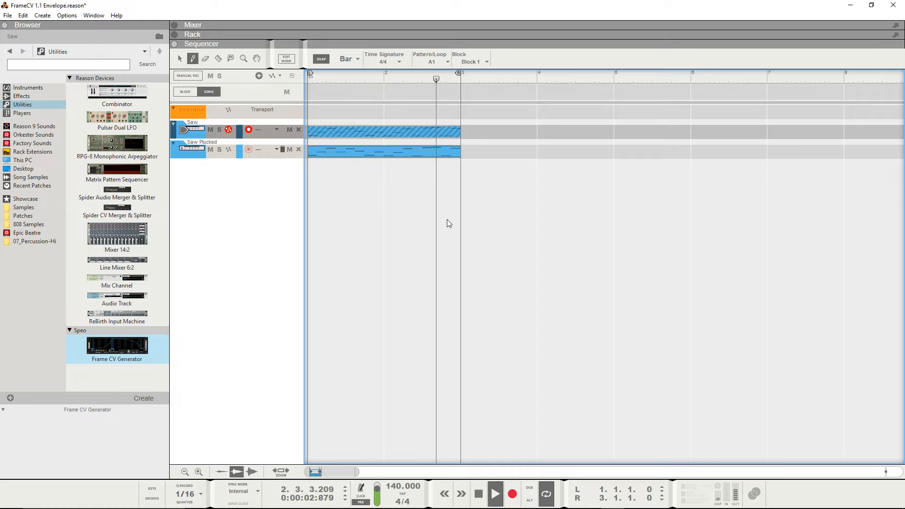
key("space")
key("KP_0")
- Mute the Saw Plucked clip again, unmute the Saw clip, and switch back to the Selection tool
key("t")
left_click(350, 150)
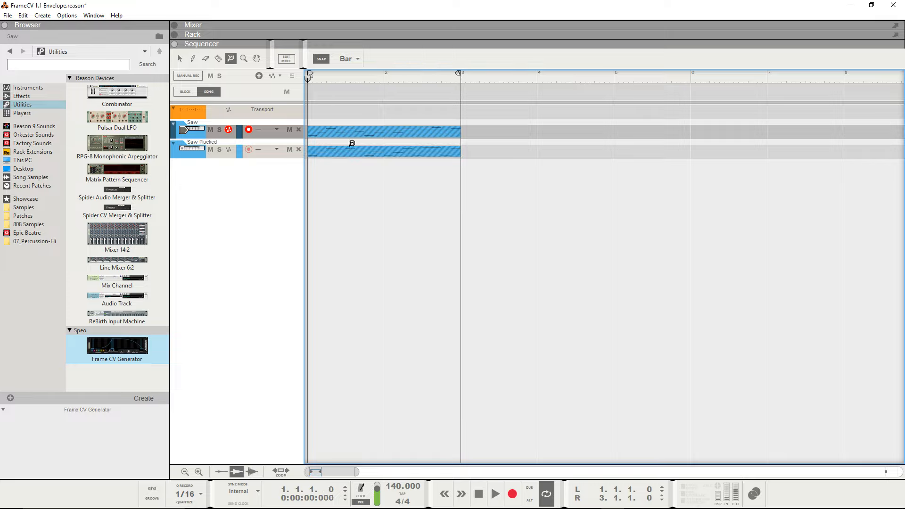
left_click(351, 131)
key("q")
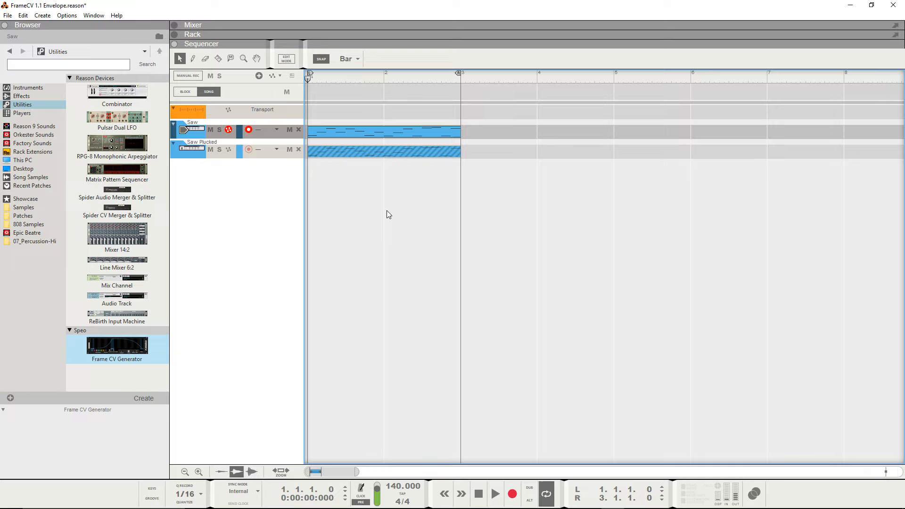
- Show the rack and add a Frame CV Generator inside the Saw Combinator, below the DR-1 reverb
key("F6")
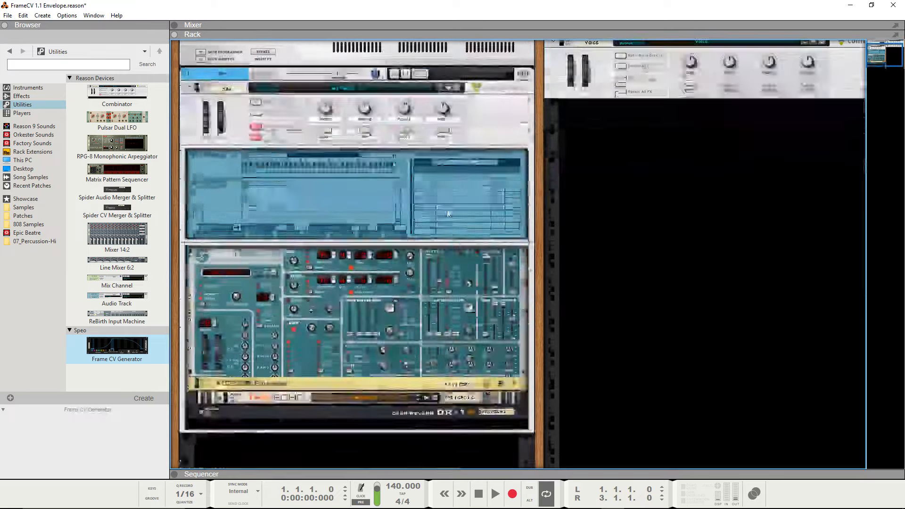
scroll(482, 295, "down", 2)
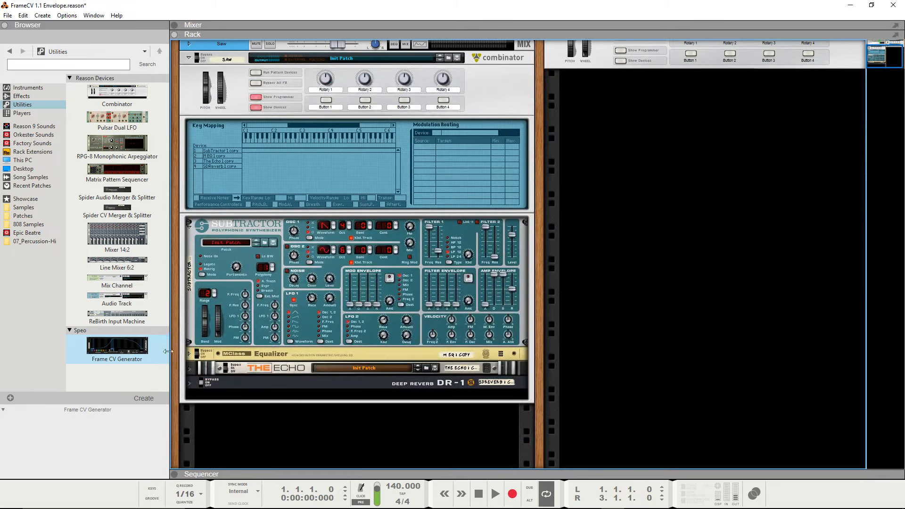
left_click_drag(117, 347, 287, 394)
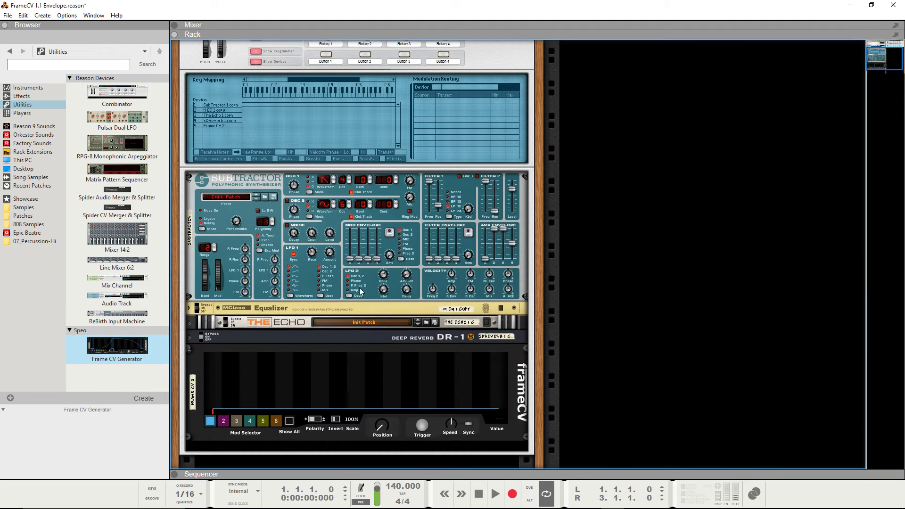
- Select Frame CV 2 in the Saw Combinator's programmer and enable Receive Notes for it
scroll(334, 248, "up", 1)
scroll(380, 292, "down", 2)
scroll(614, 298, "up", 1)
scroll(229, 174, "up", 1)
left_click(219, 153)
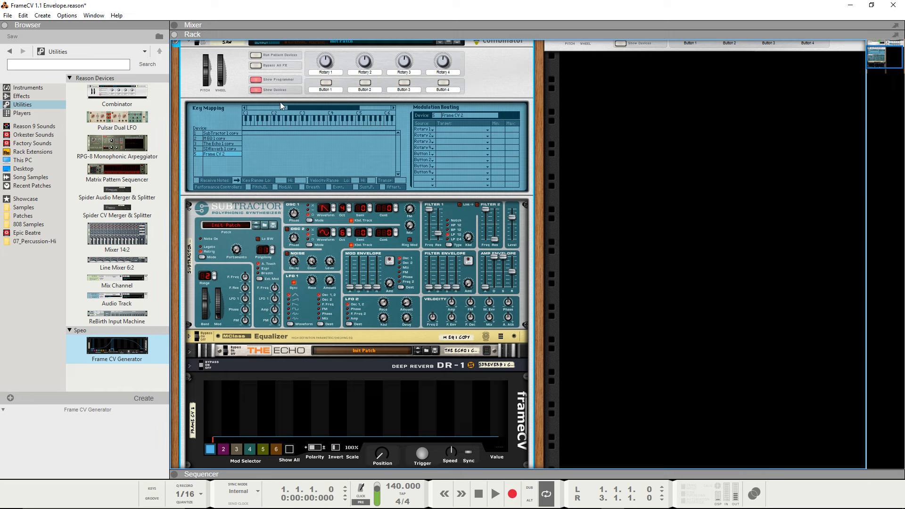
left_click(196, 180)
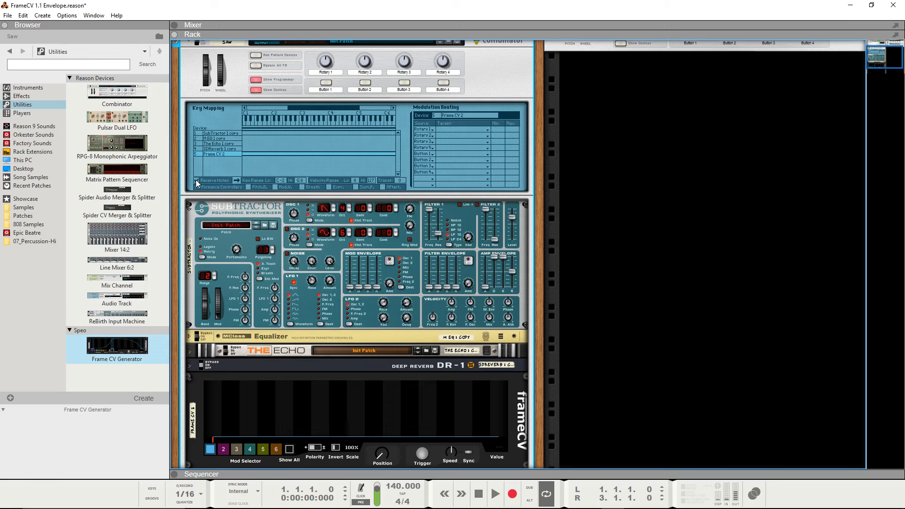
scroll(196, 179, "down", 1)
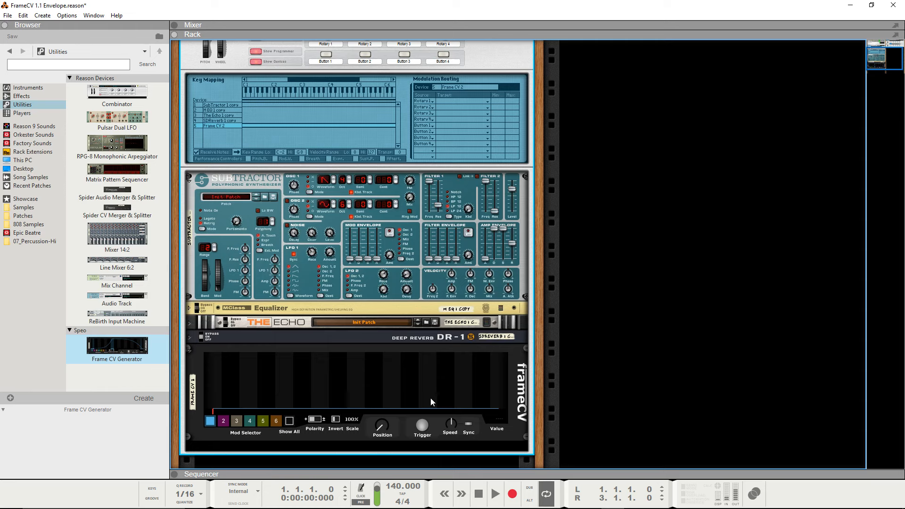
- Trigger the frameCV device and turn its Position and Speed knobs fully up
left_click(420, 423)
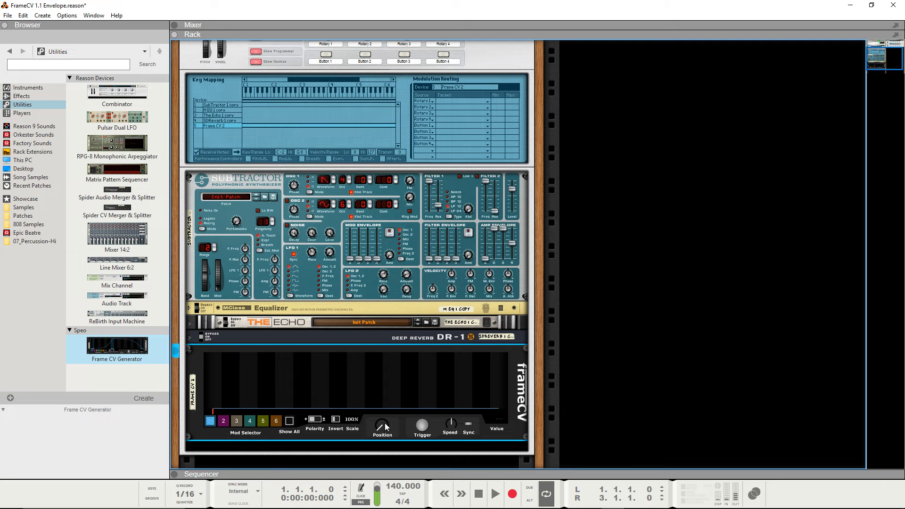
mouse_move(384, 427)
left_mouse_down()
mouse_move(380, 381)
mouse_move(395, 380)
left_mouse_up()
mouse_move(450, 424)
scroll(412, 391, "down", 1)
scroll(471, 434, "up", 1)
scroll(580, 432, "down", 1)
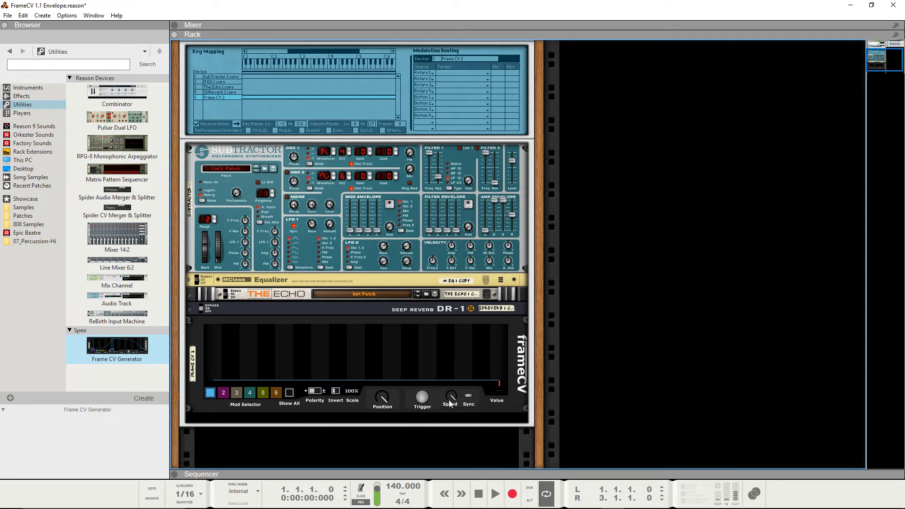
- Draw a straight descending Mod 1 envelope in frameCV, from maximum at the first frame to minimum at the last
scroll(462, 395, "up", 1)
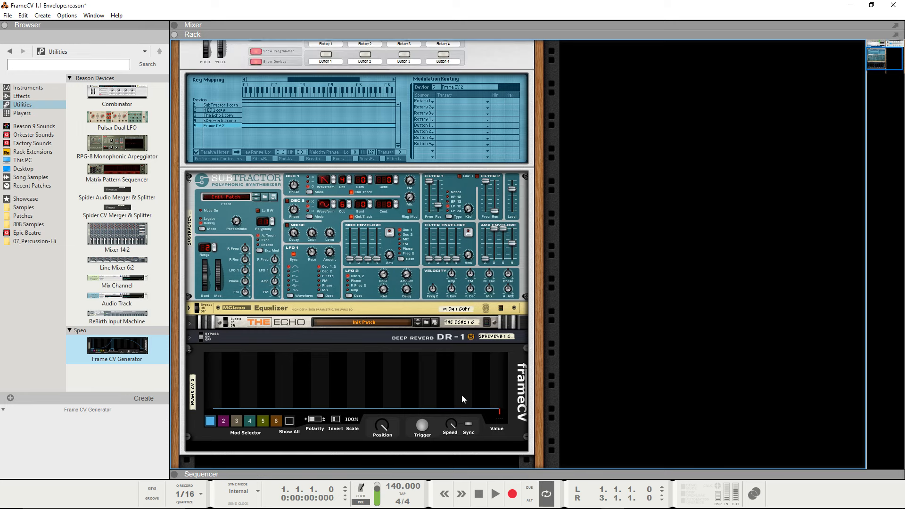
scroll(462, 395, "down", 2)
scroll(462, 395, "up", 2)
scroll(519, 405, "down", 1)
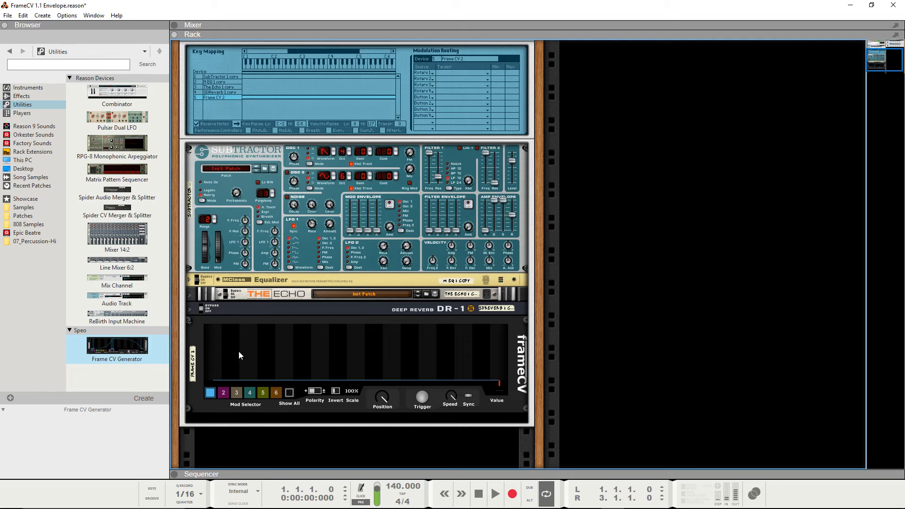
mouse_move(213, 325)
left_mouse_down()
mouse_move(212, 313)
mouse_move(488, 368)
mouse_move(474, 398)
left_mouse_up()
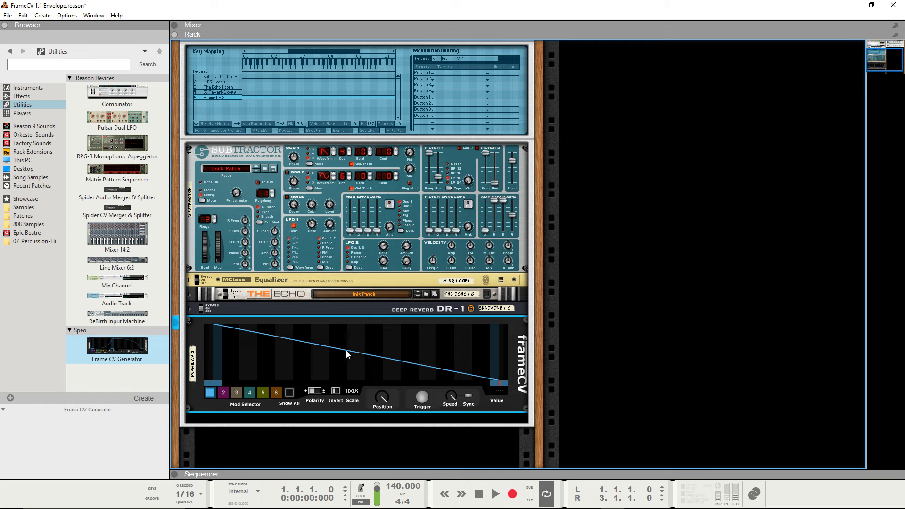
- Connect frameCV's CV Out 1 to the SubTractor's Amp Level modulation input, then return to the rack's front
key("Tab")
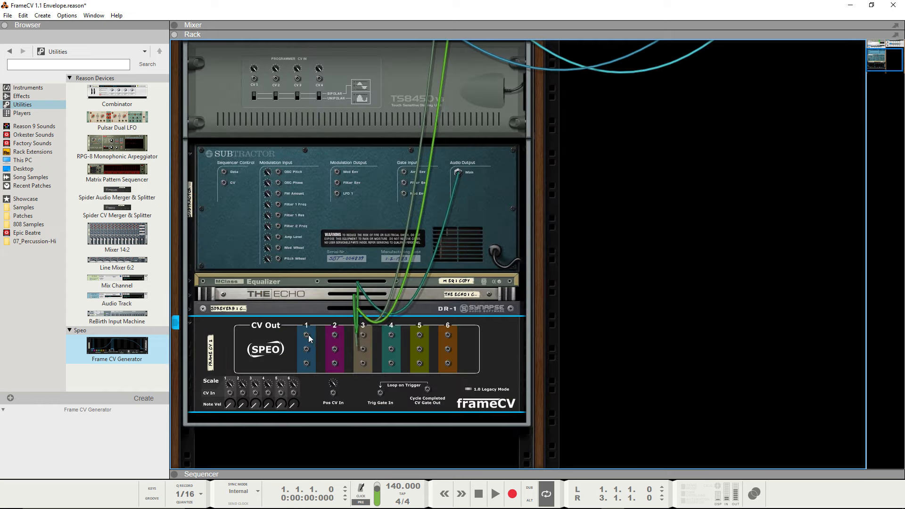
left_click_drag(306, 363, 278, 236)
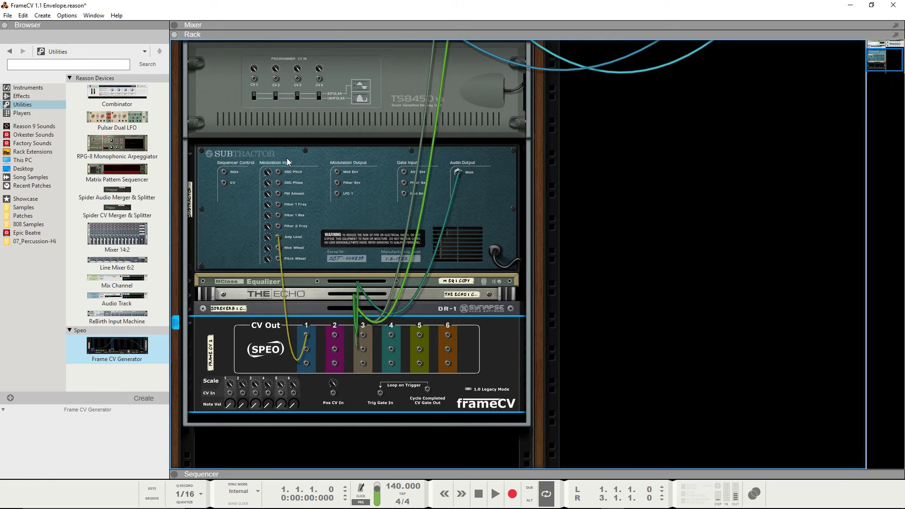
key("Tab")
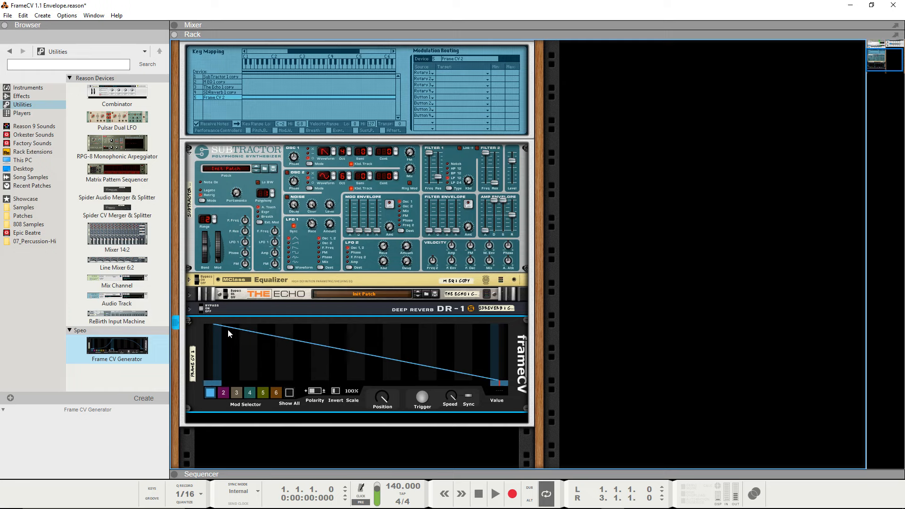
- Bend the Mod 1 envelope into a convex decay and add a low point at the middle frame
left_click_drag(213, 331, 323, 301)
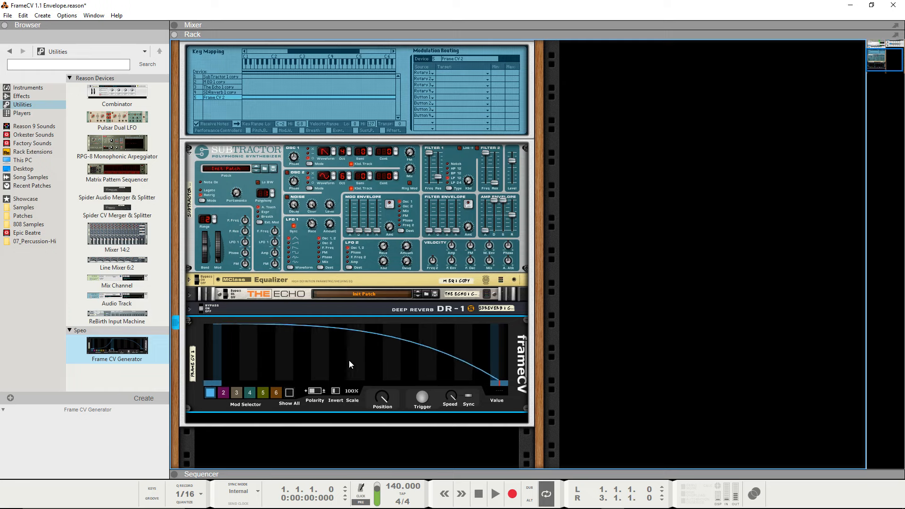
mouse_move(356, 369)
left_mouse_down()
mouse_move(404, 348)
mouse_move(356, 362)
left_mouse_up()
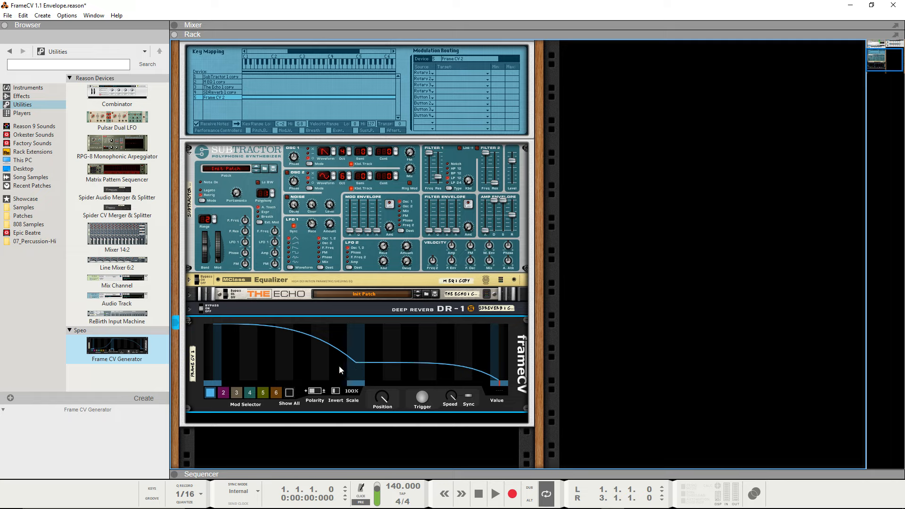
left_click_drag(356, 367, 358, 368)
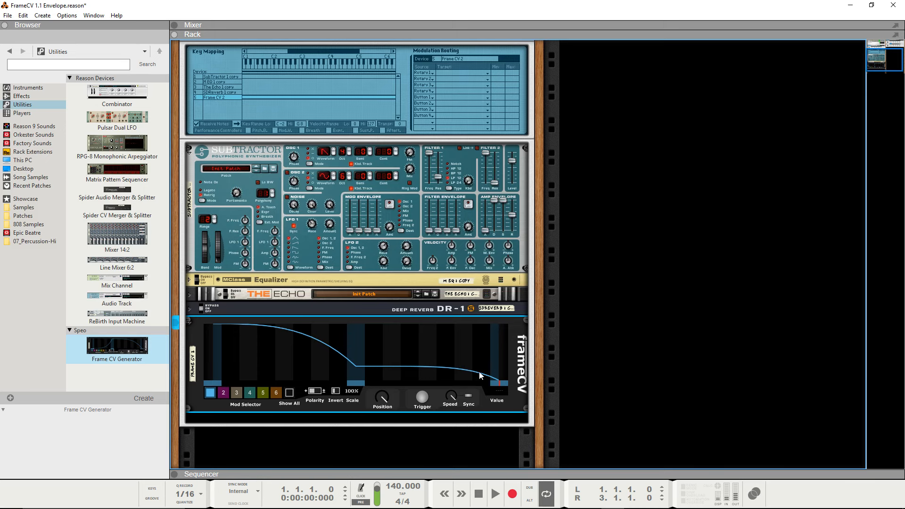
- Look at frameCV's rear connections, then try out the Mod 1 Scale amount and leave it at 100%
key("Tab")
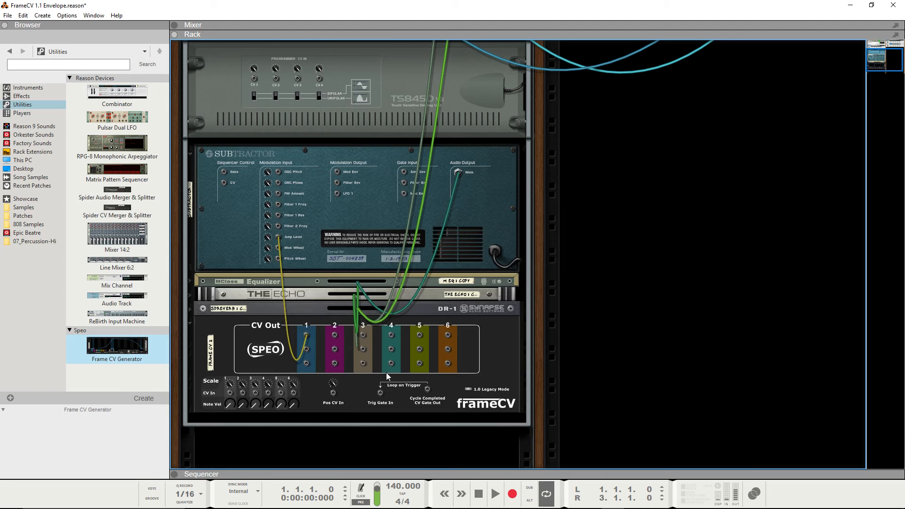
key("Tab")
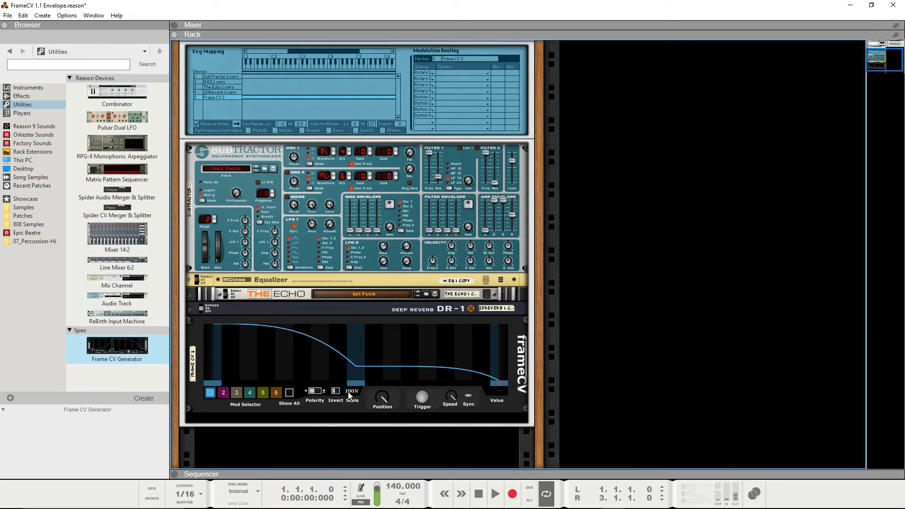
mouse_move(353, 392)
left_mouse_down()
mouse_move(361, 465)
mouse_move(356, 354)
left_mouse_up()
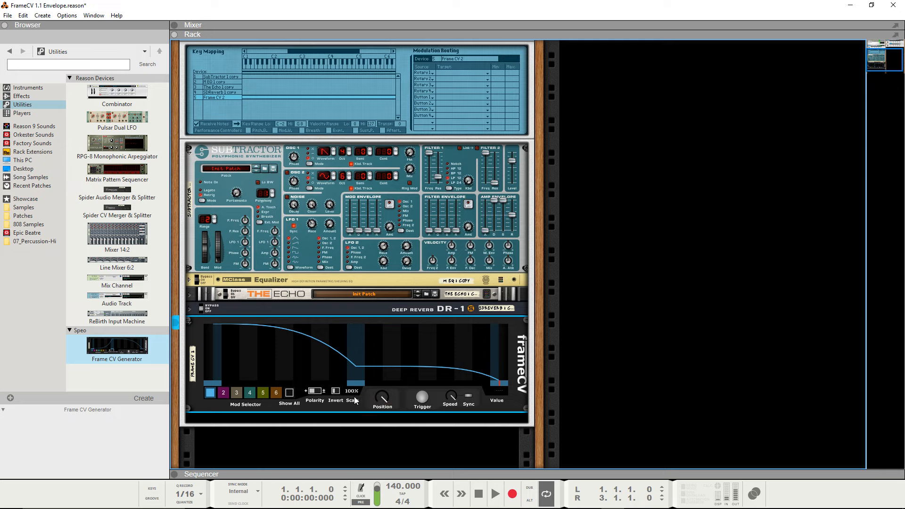
- Turn up the Note Vel scaling for mod channel 1 on the back of frameCV
key("Tab")
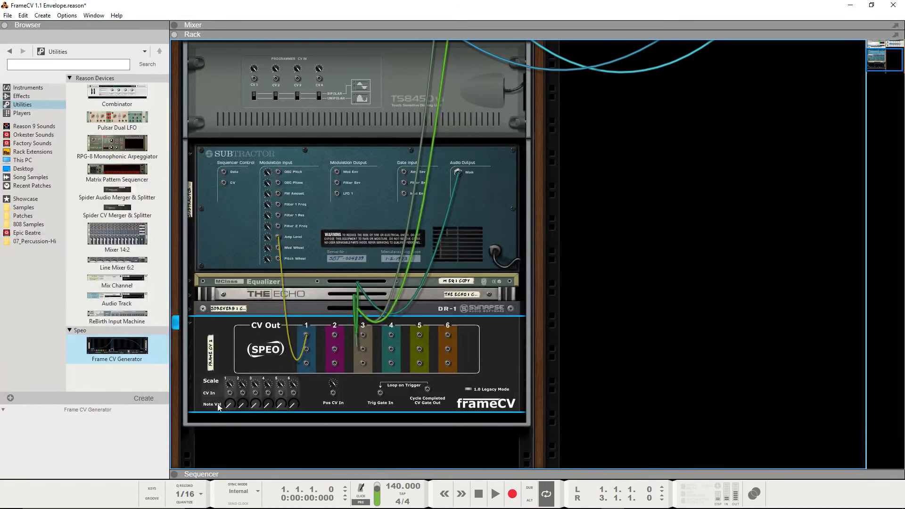
left_click_drag(231, 404, 235, 346)
key("Tab")
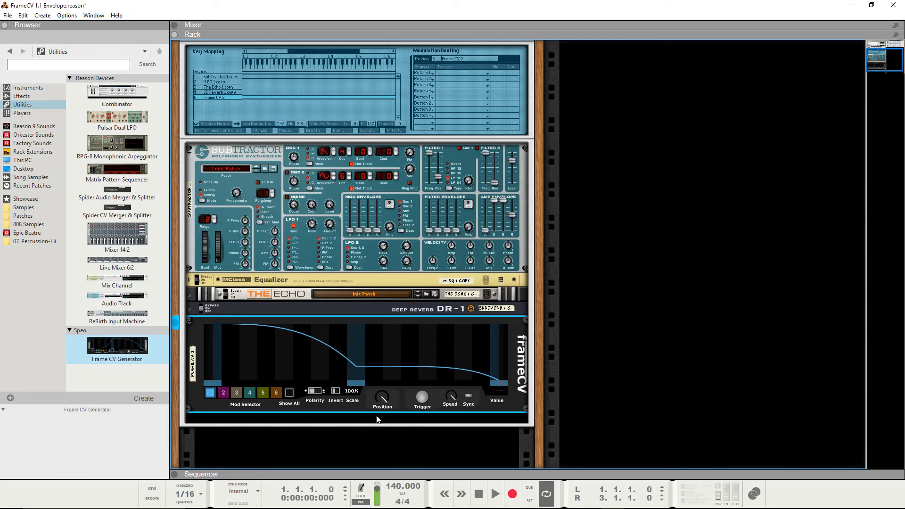
- Select Mod 2 in frameCV and connect CV Out 2 to the SubTractor's Filter 1 Freq modulation input
left_click(222, 392)
key("Tab")
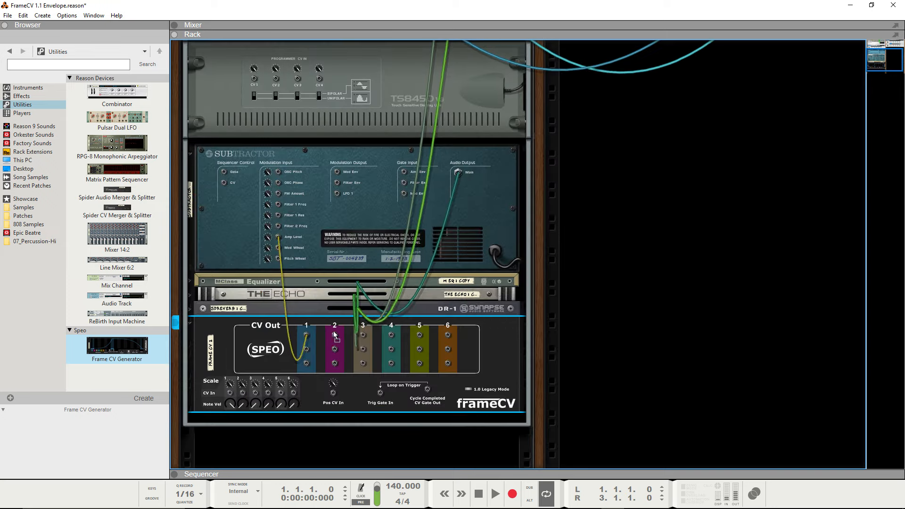
left_click_drag(335, 335, 279, 205)
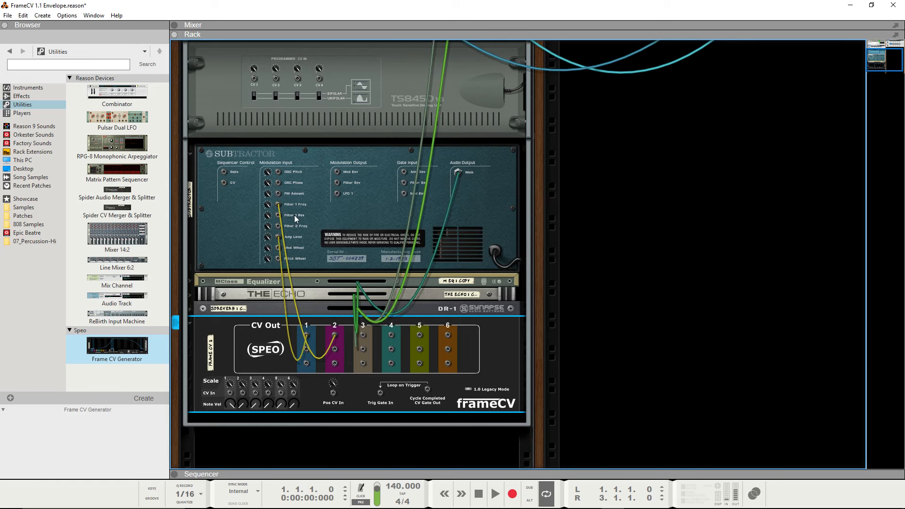
key("Tab")
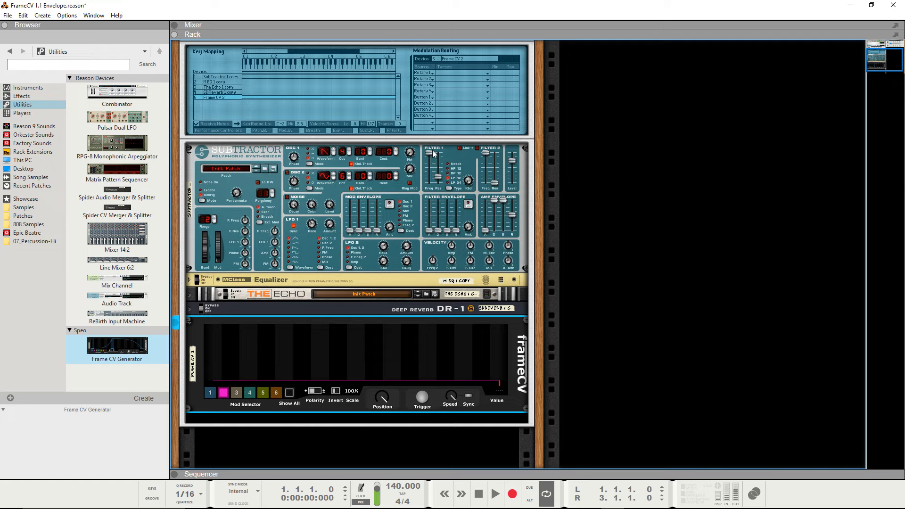
- Set Mod 2's polarity to Bipolar and compare it with Mod 1's polarity setting
mouse_move(431, 157)
mouse_move(314, 394)
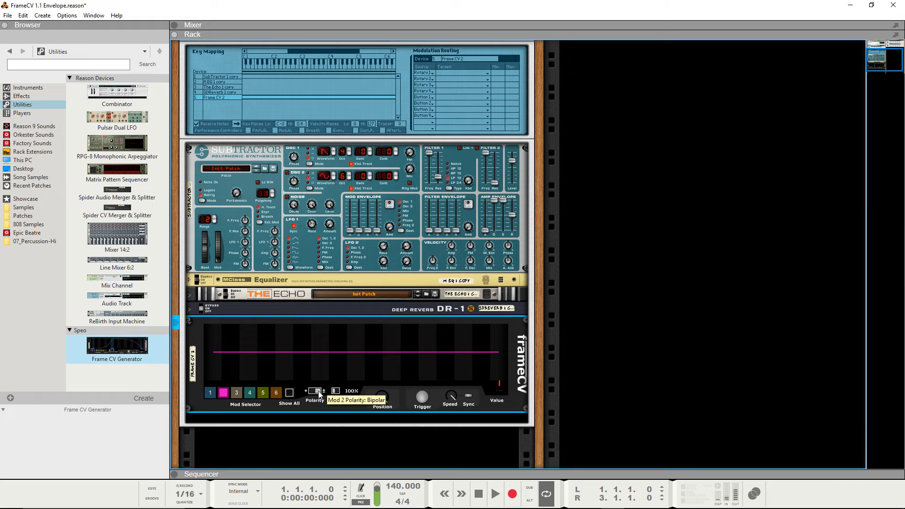
left_click(307, 394)
left_click(311, 393)
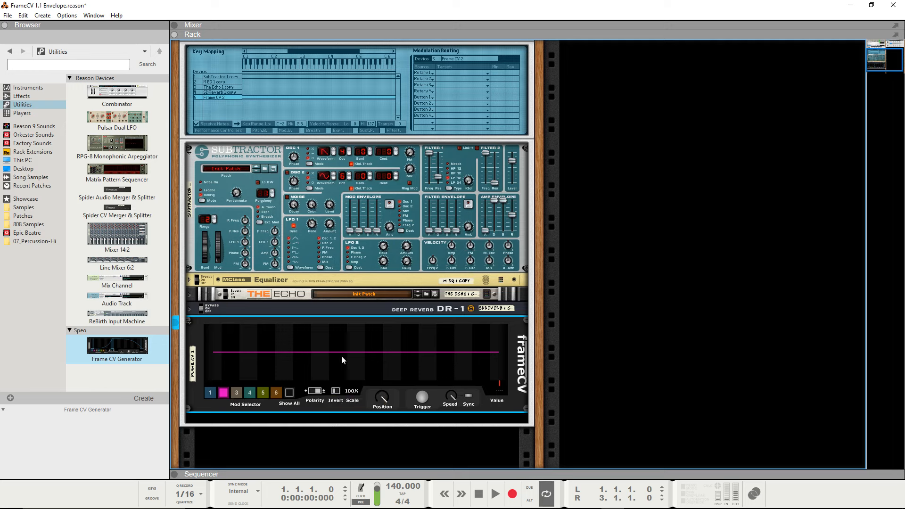
left_click(213, 395)
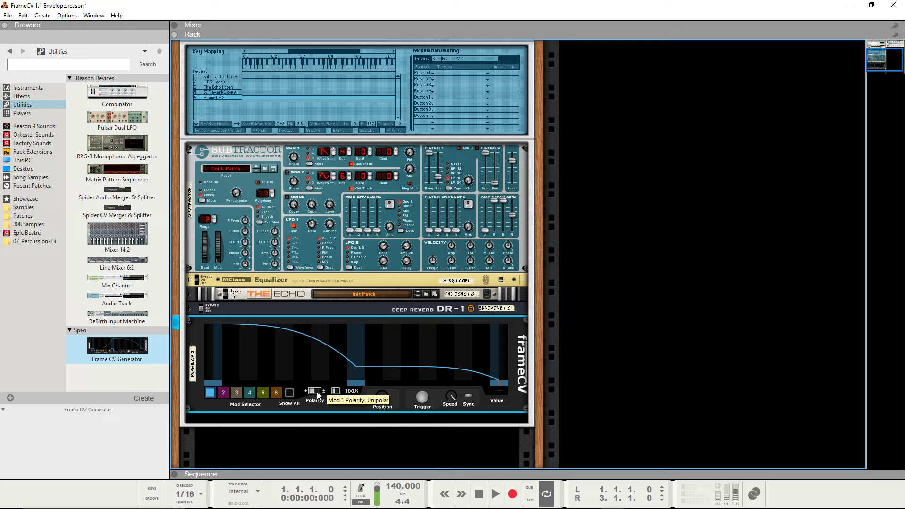
left_click(221, 395)
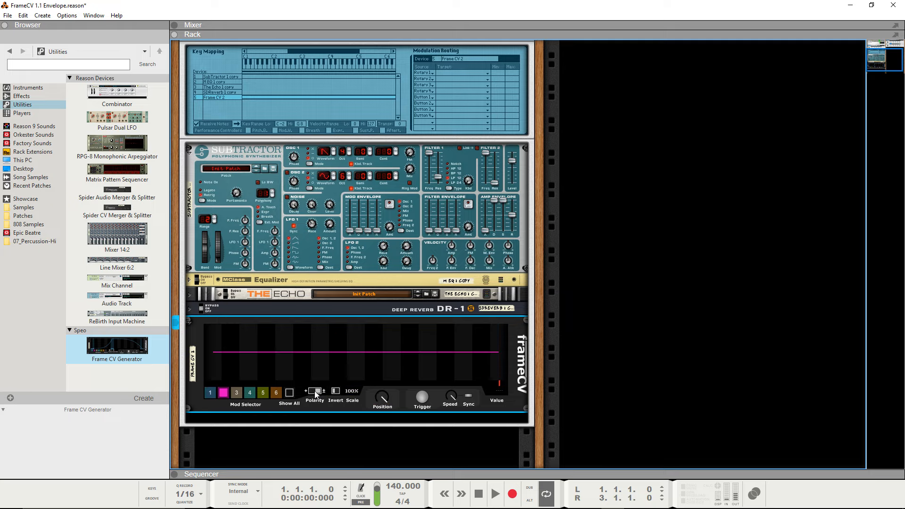
- Try raising the Mod 2 curve above its centre line and look at the Filter 1 Freq cable connection at the rear
left_click_drag(324, 350, 322, 339)
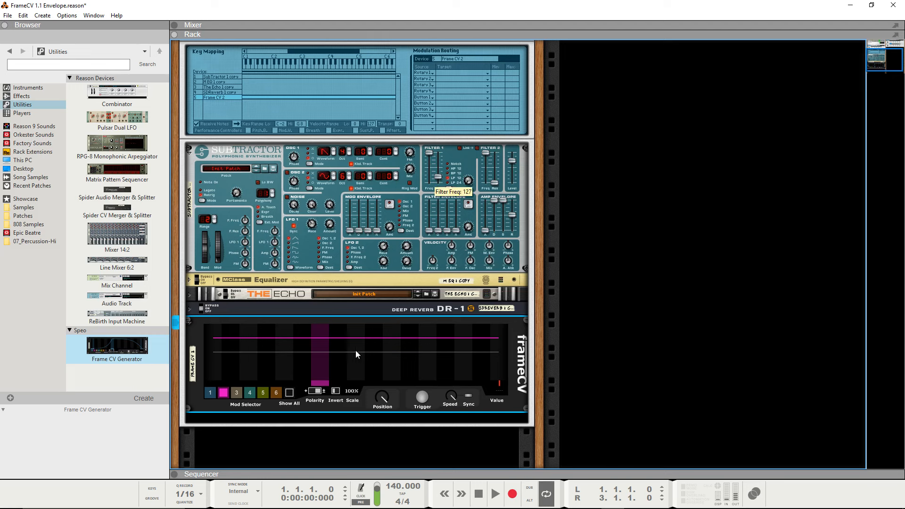
key("Tab")
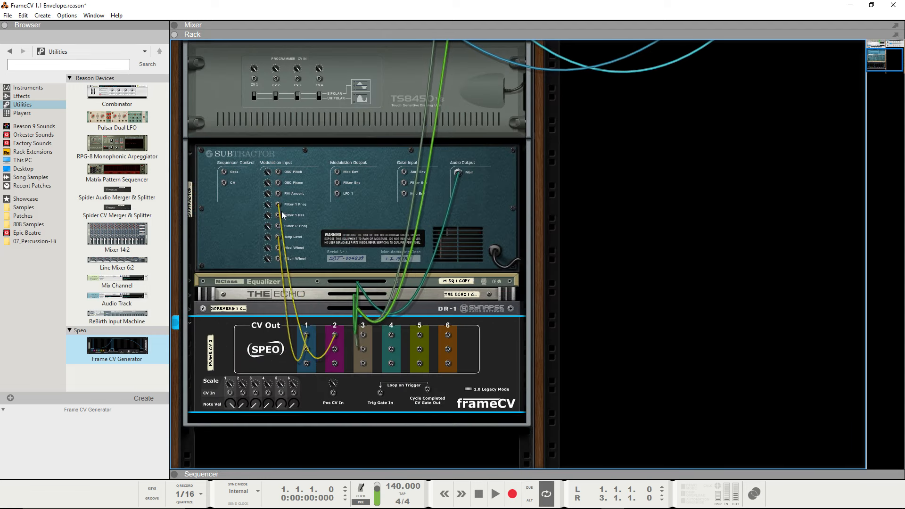
key("Tab")
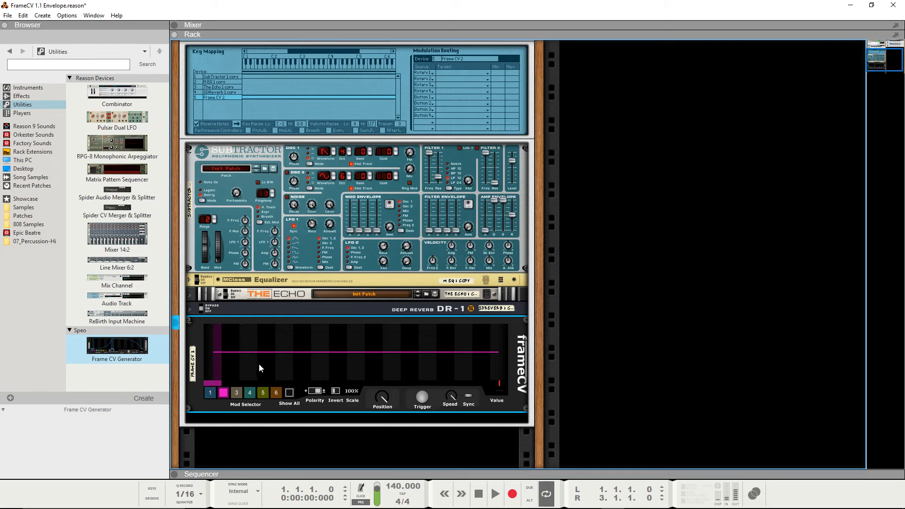
- Shape the Mod 2 curve to dip early, reach its minimum near the middle and rise towards the end, and set its Scale to 60%
mouse_move(256, 369)
left_mouse_down()
mouse_move(236, 369)
mouse_move(248, 371)
left_mouse_up()
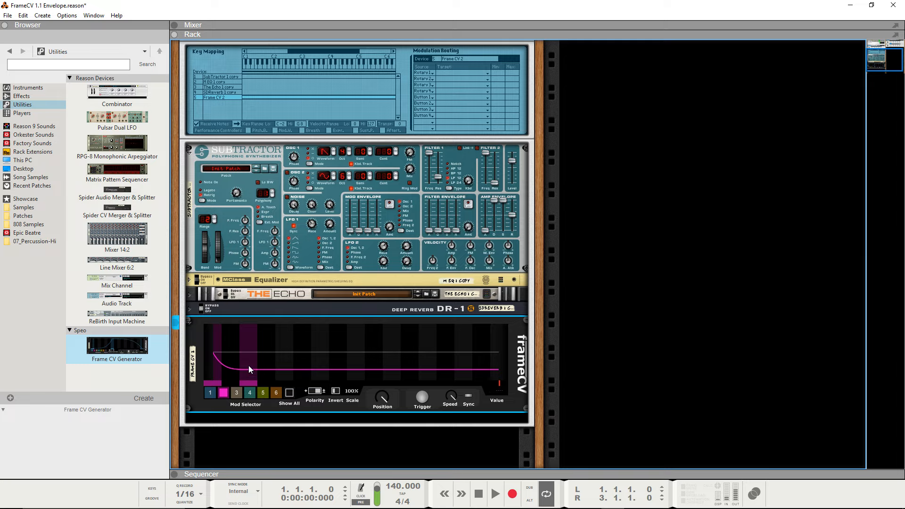
left_click_drag(347, 376, 285, 379)
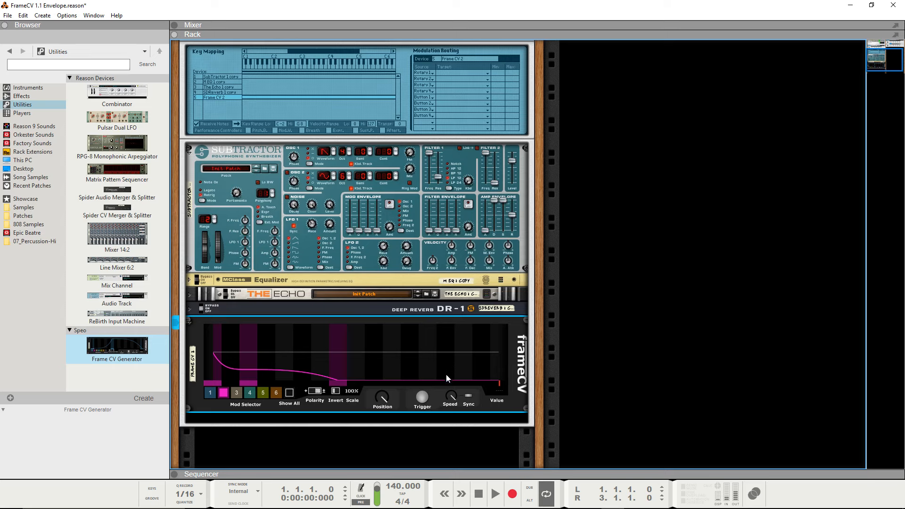
mouse_move(449, 369)
left_mouse_down()
mouse_move(390, 356)
mouse_move(446, 361)
left_mouse_up()
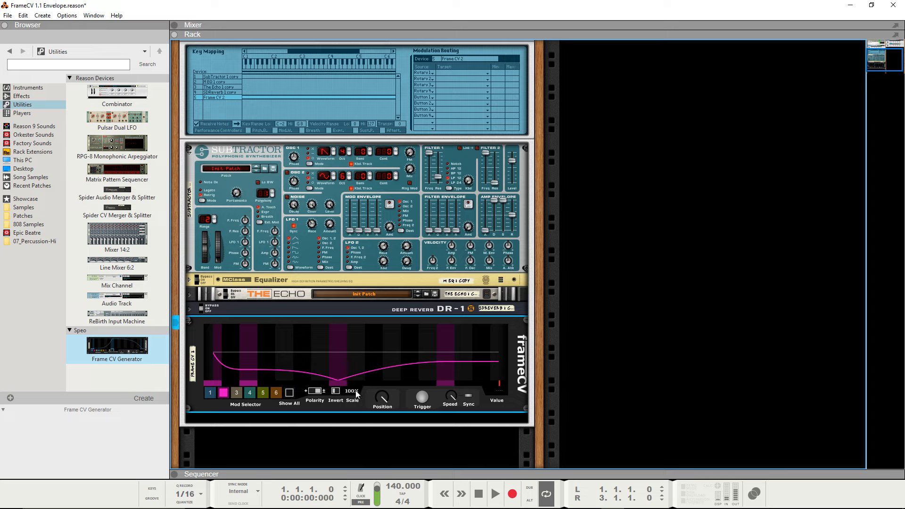
left_click_drag(356, 394, 360, 434)
- Raise the SubTractor's output Level slightly and return to the frameCV device
scroll(580, 243, "up", 1)
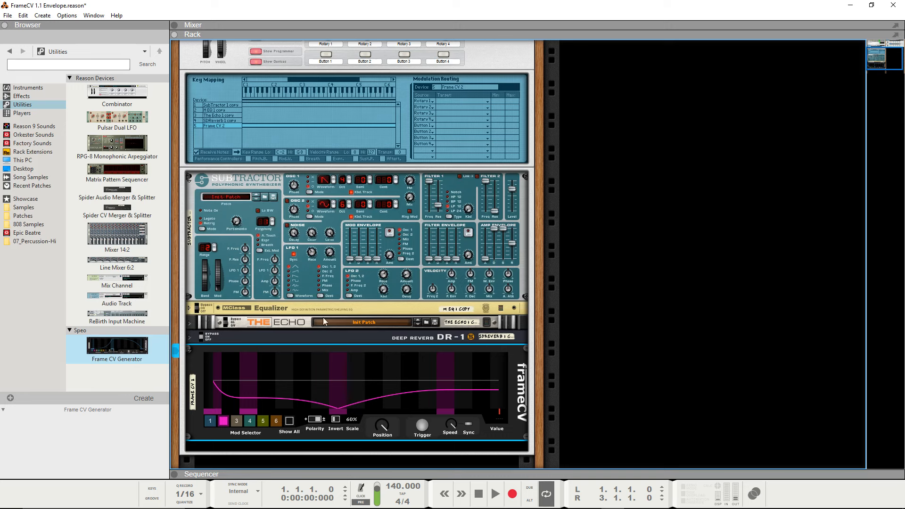
left_click_drag(512, 191, 516, 189)
left_click(590, 205)
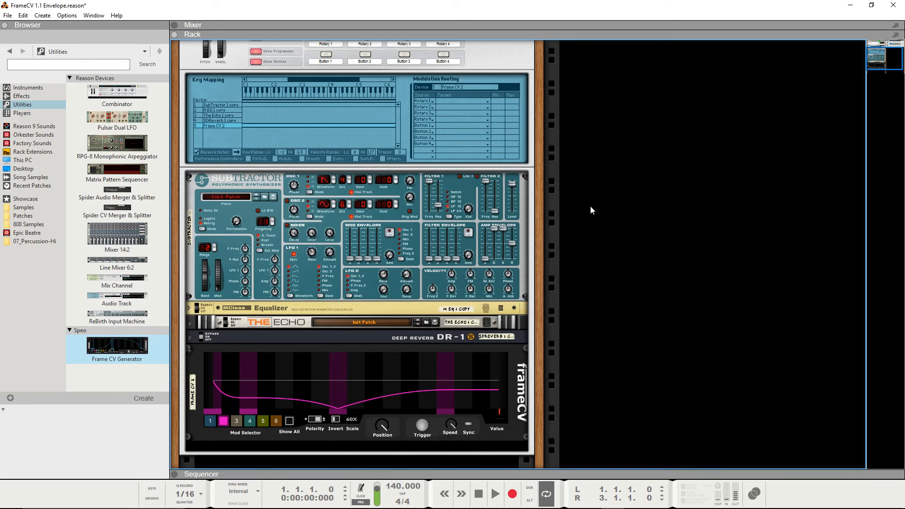
scroll(590, 206, "down", 1)
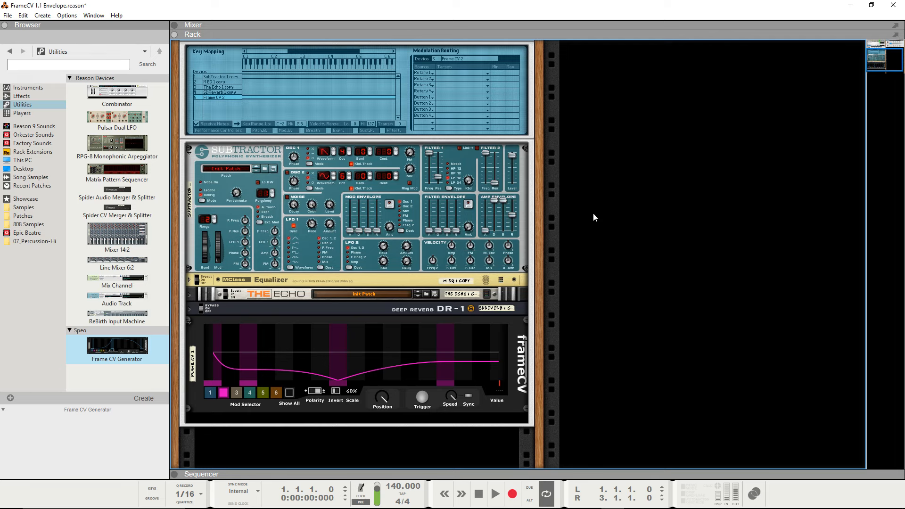
- Connect the SubTractor's LFO 1 modulation output to frameCV's Scale CV In for mod channel 2
key("Tab")
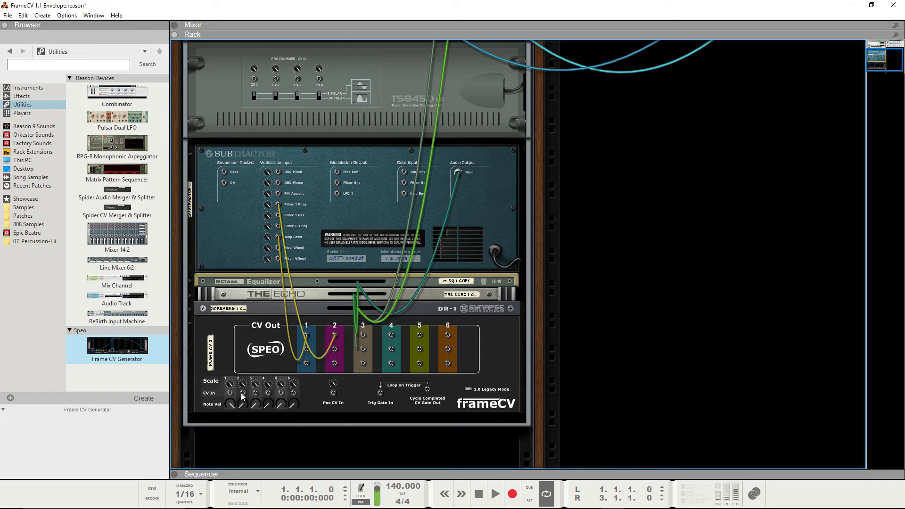
left_click_drag(242, 393, 337, 193)
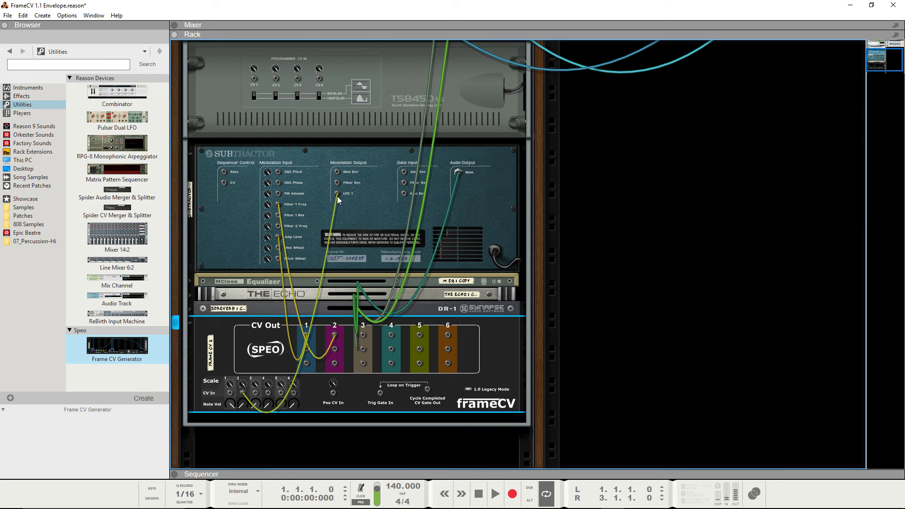
key("Tab")
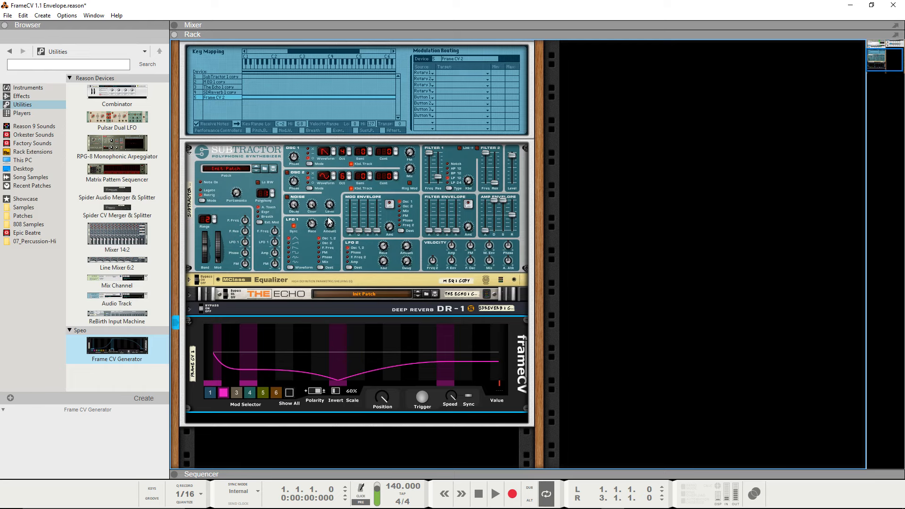
- Play the Saw loop while watching the Mod 2 envelope in frameCV, and stop playback
key("F7")
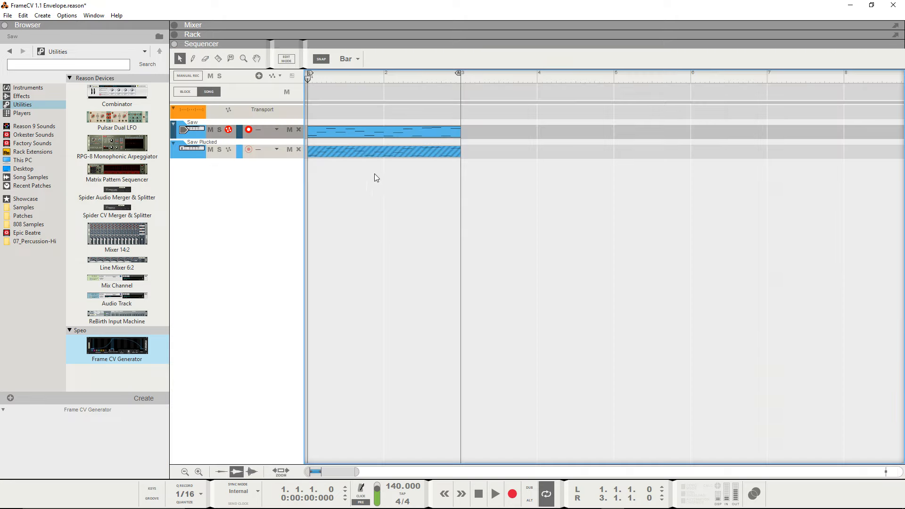
key("space")
key("F6")
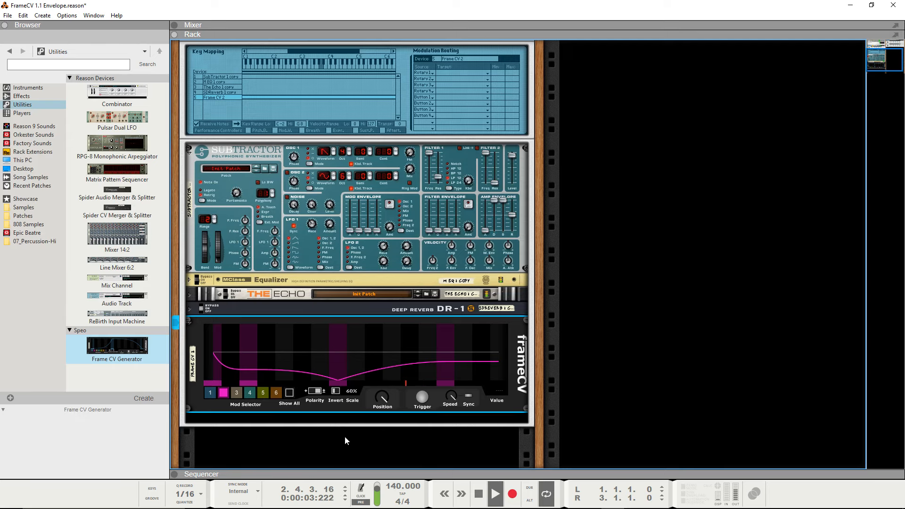
key("F7")
key("space")
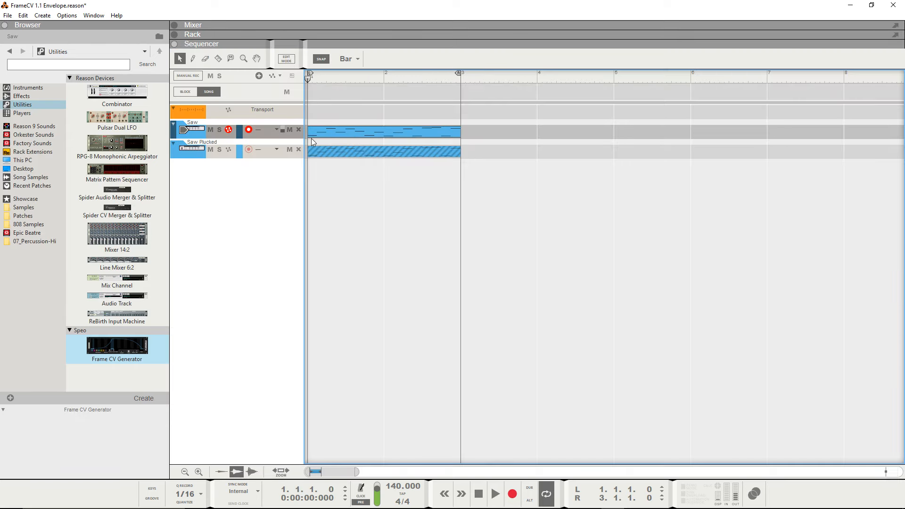
- Check mod channel 2's Scale CV and Note Vel knobs on frameCV's rear, and play the loop again before stopping it
key("F6")
key("Tab")
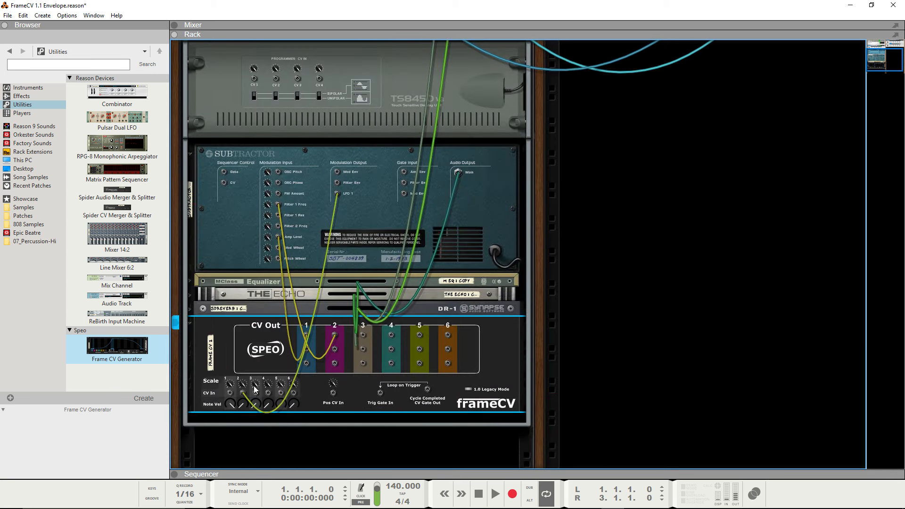
left_click_drag(243, 383, 244, 403)
key("Tab")
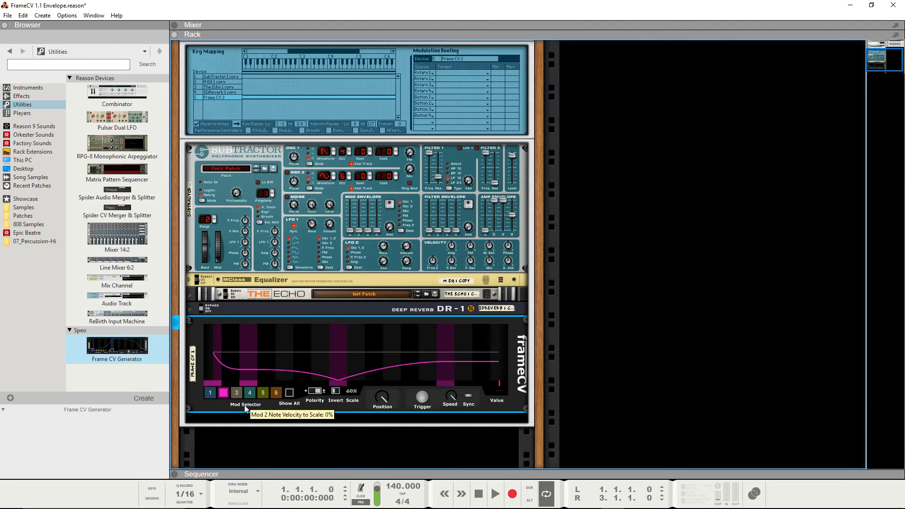
key("space")
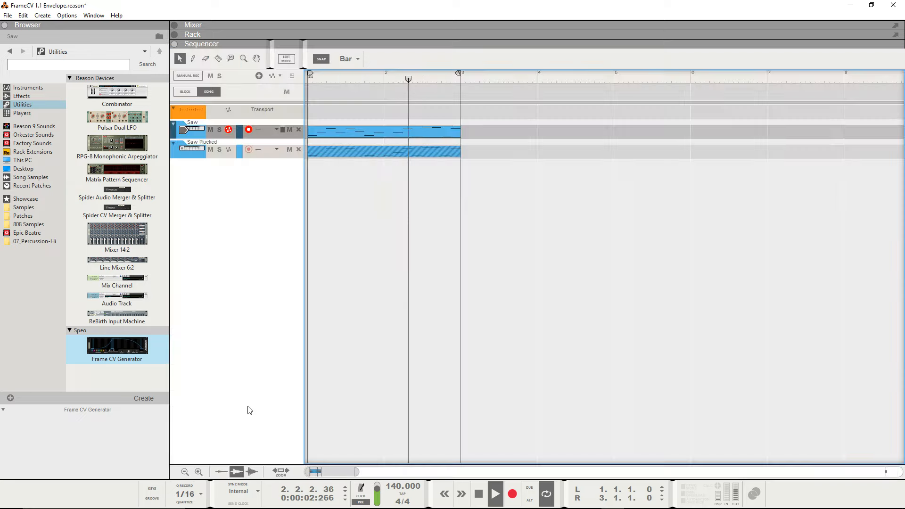
key("F7")
key("space")
key("F6")
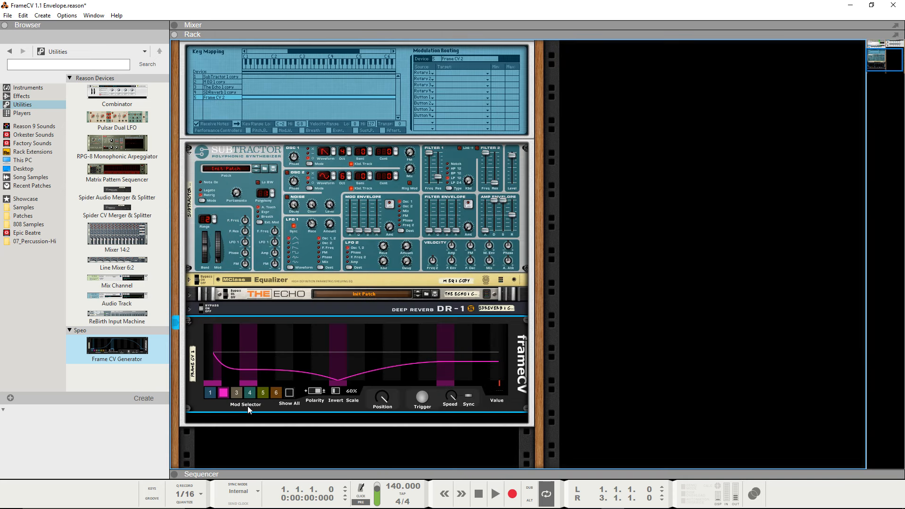
left_click(633, 296)
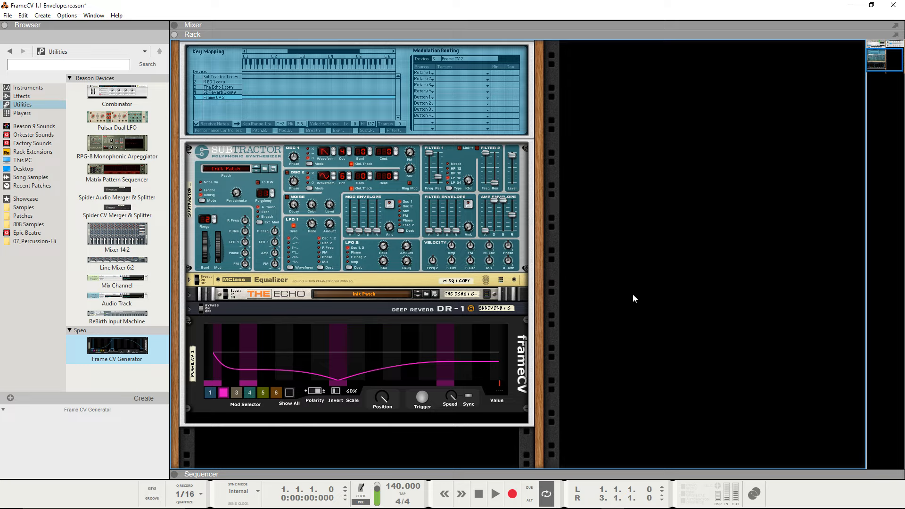
scroll(632, 293, "up", 1)
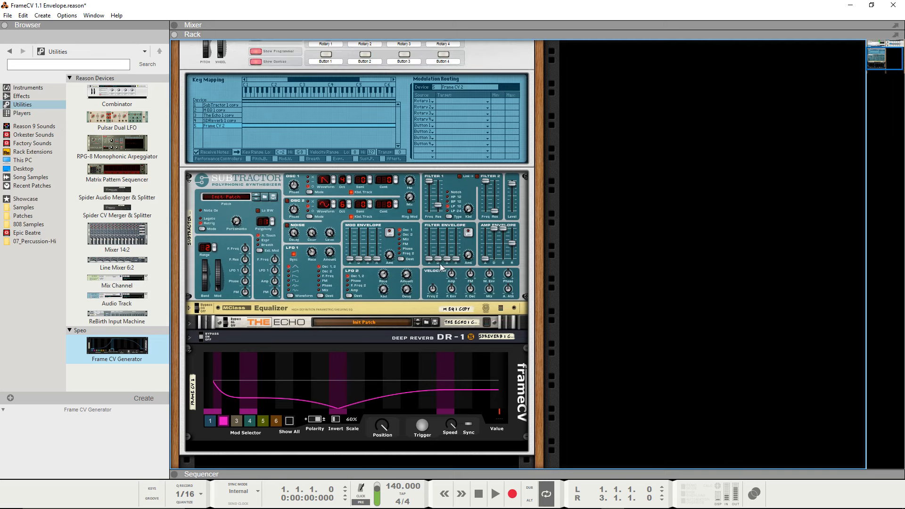
scroll(419, 288, "up", 2)
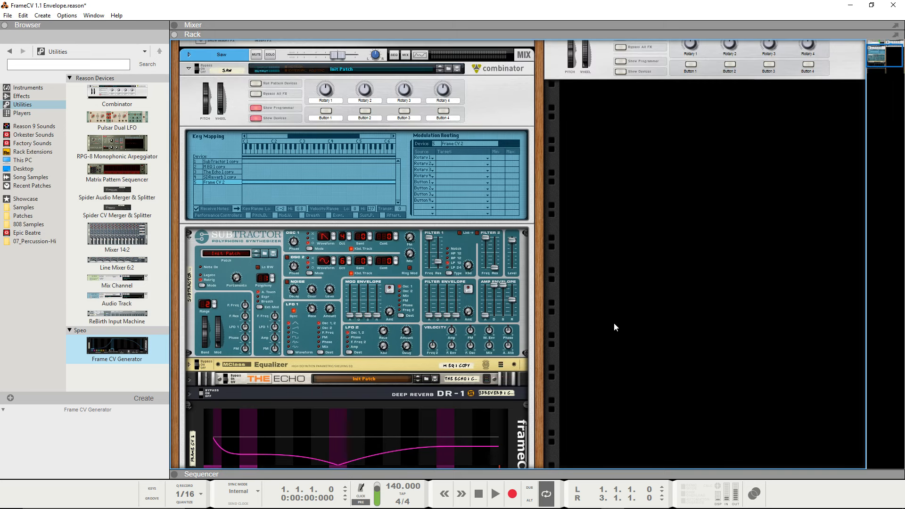
scroll(614, 322, "up", 2)
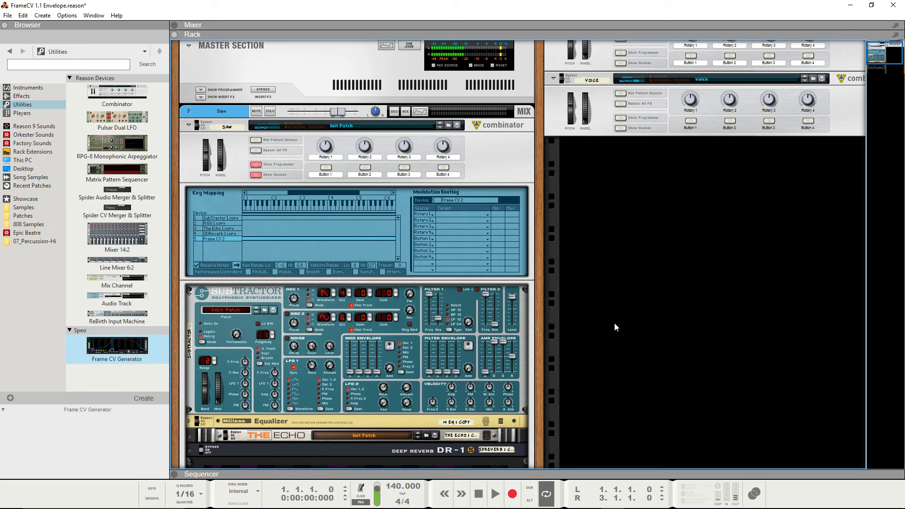